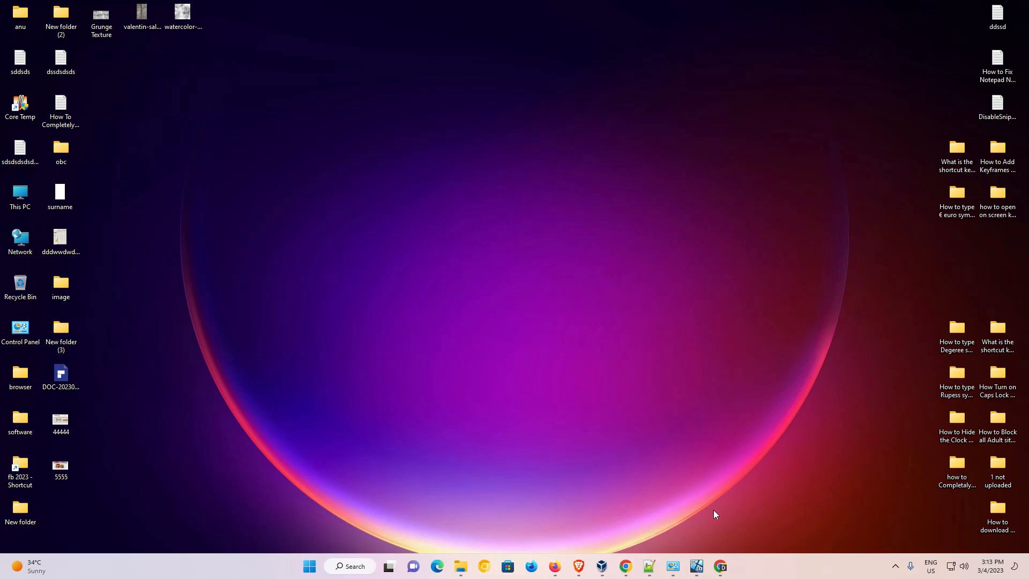
- Switch to Chrome and run a Google search for "download & install hp laser 103a printer driver"
mouse_move(632, 566)
click(681, 511)
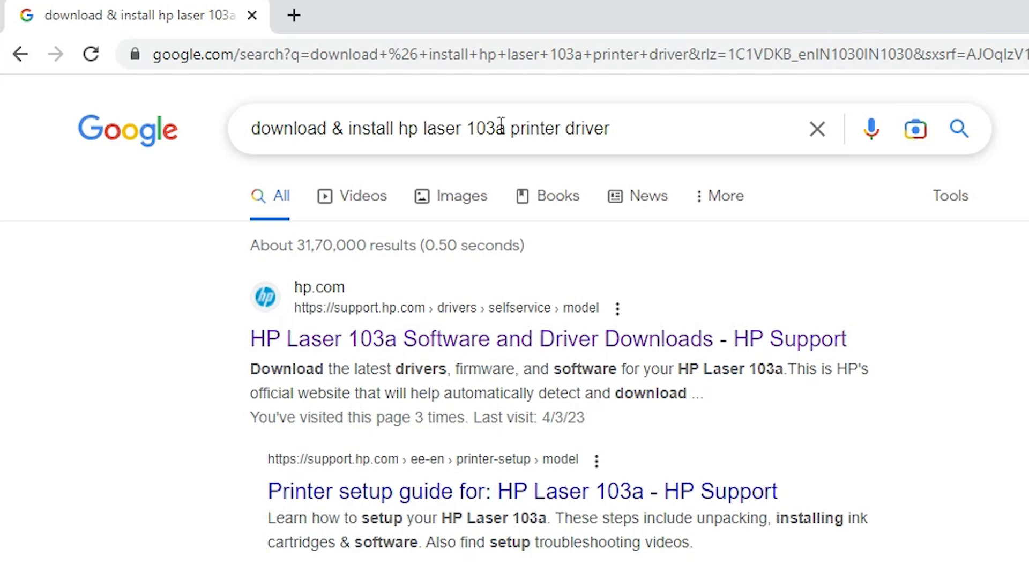
triple_click(555, 129)
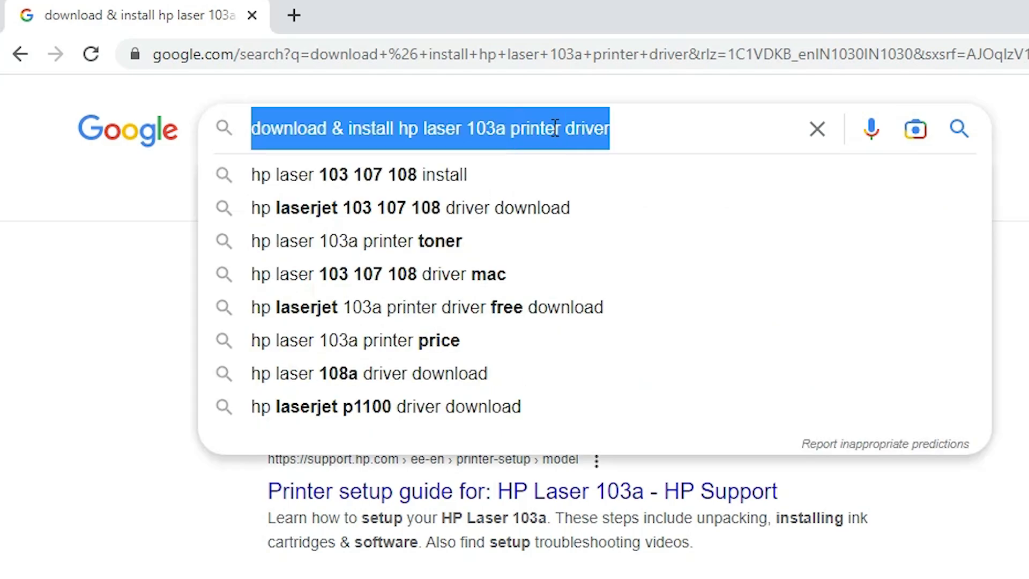
key(Return)
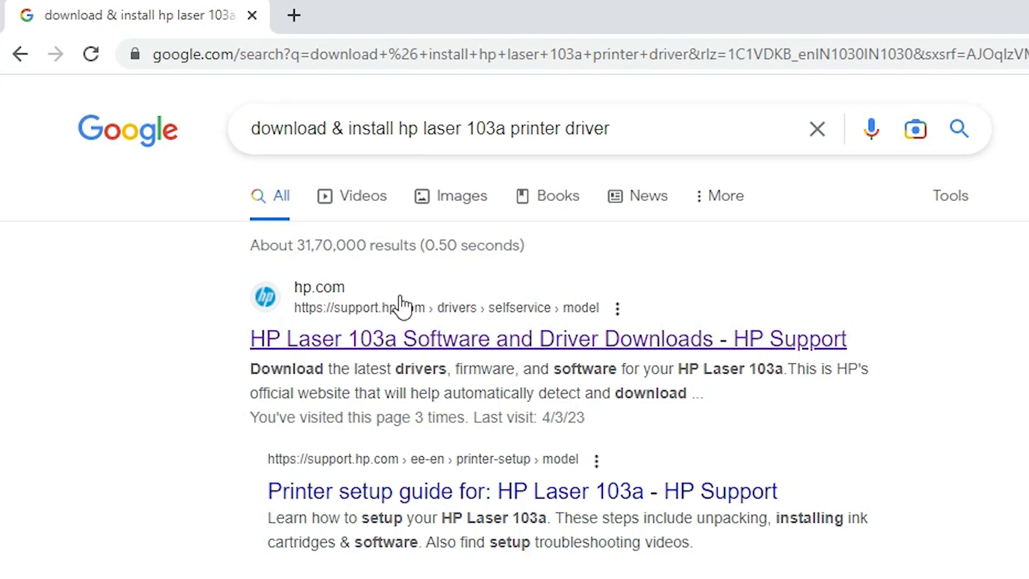
- Open the "HP Laser 103a Software and Driver Downloads - HP Support" result in a new tab and switch to it
right_click(488, 341)
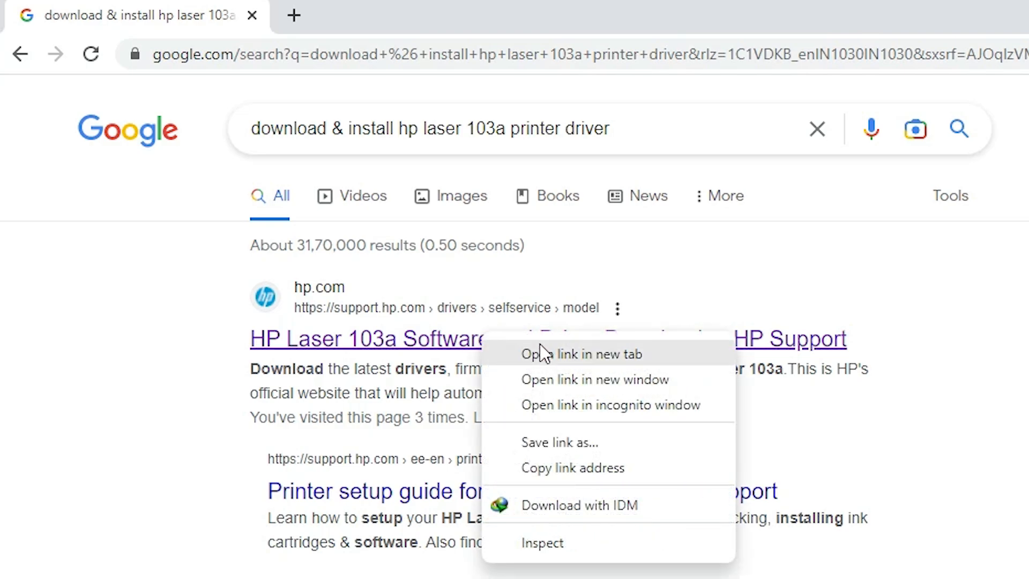
click(541, 351)
click(399, 15)
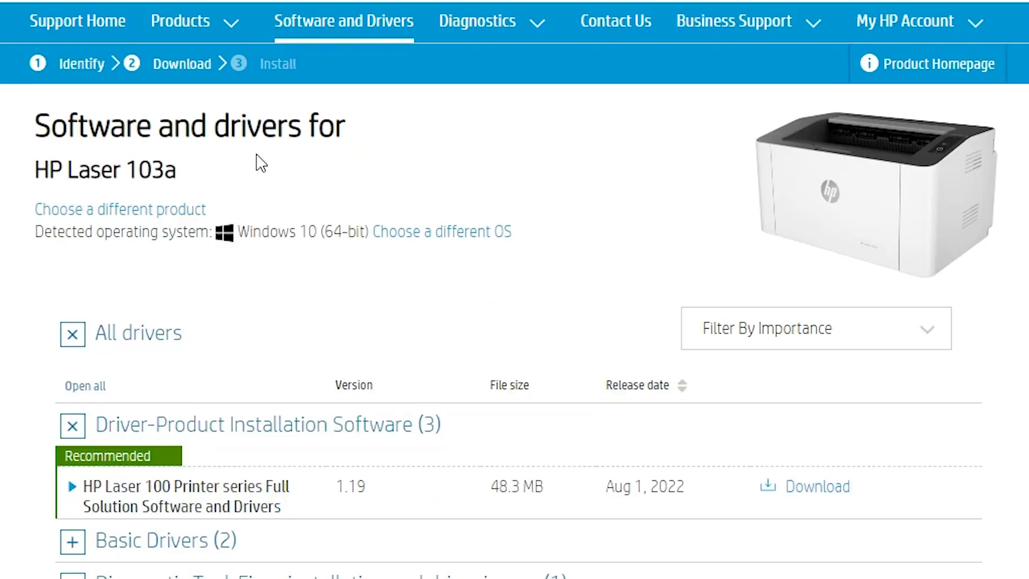
- Download the recommended HP Laser 100 Printer series Full Solution Software and Drivers, minimize the browser and dismiss the completed download dialog
scroll(211, 230, down, 2)
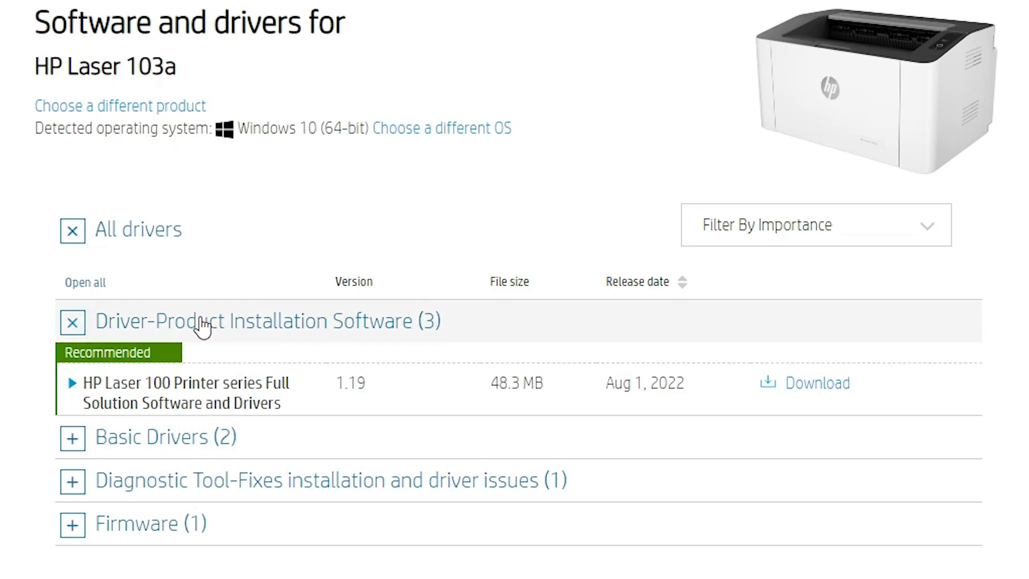
scroll(202, 326, down, 2)
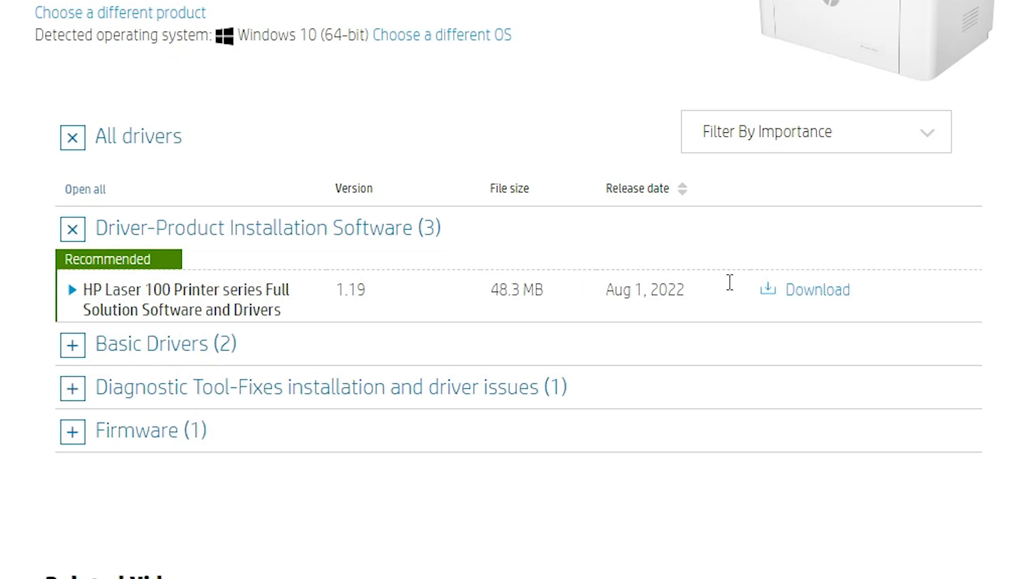
click(794, 292)
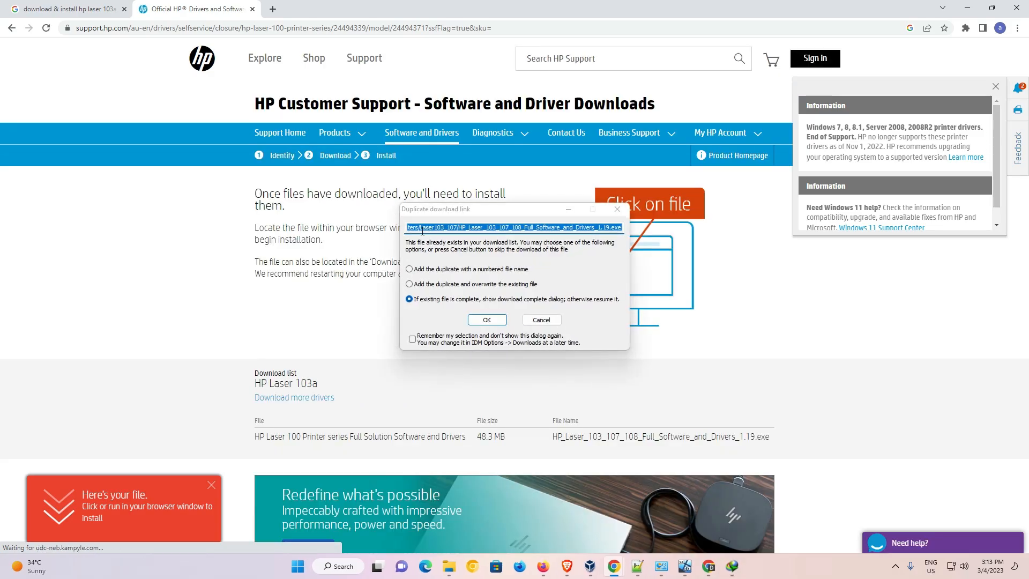
click(488, 320)
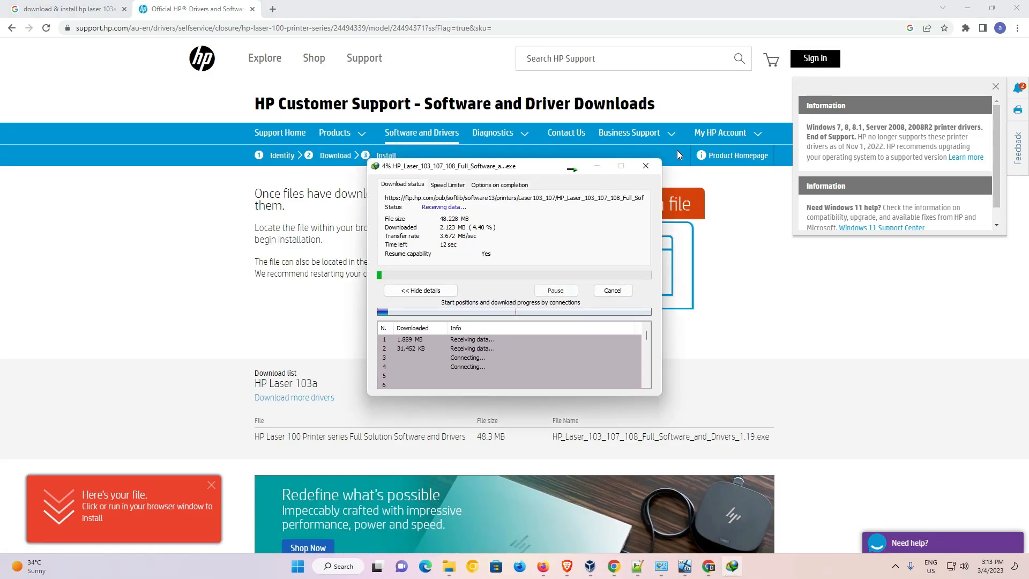
click(965, 14)
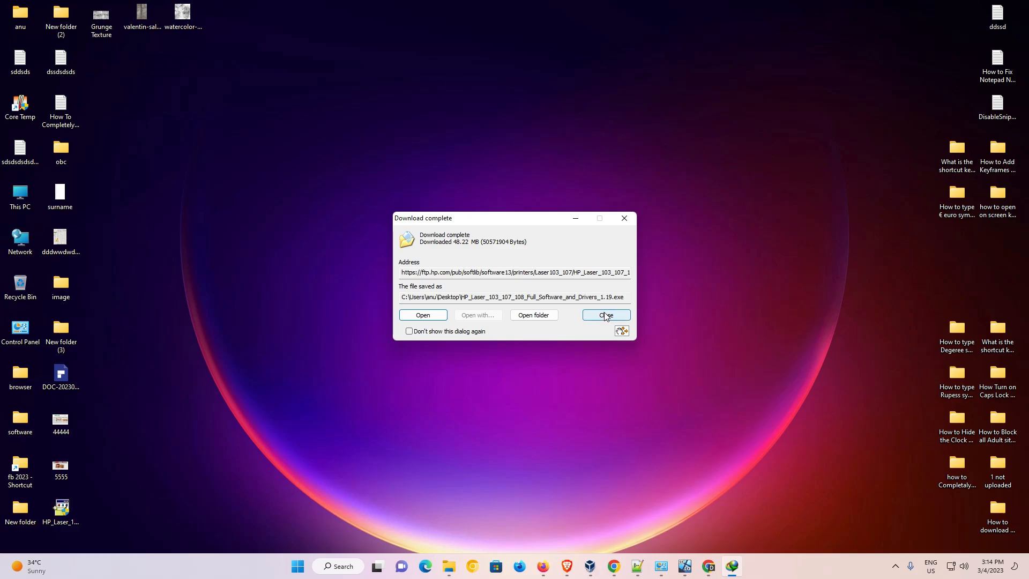
click(605, 315)
- Move the downloaded HP_Laser_103_107_108 installer to a free desktop area and extract it with WinRAR to the suggested desktop folder
drag(61, 510, 184, 298)
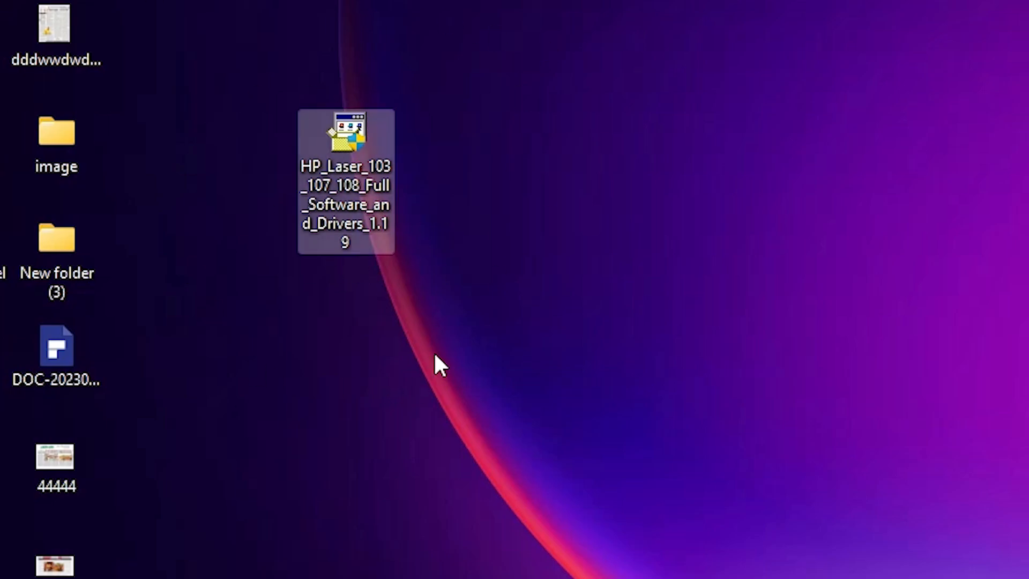
drag(382, 177, 285, 181)
right_click(256, 134)
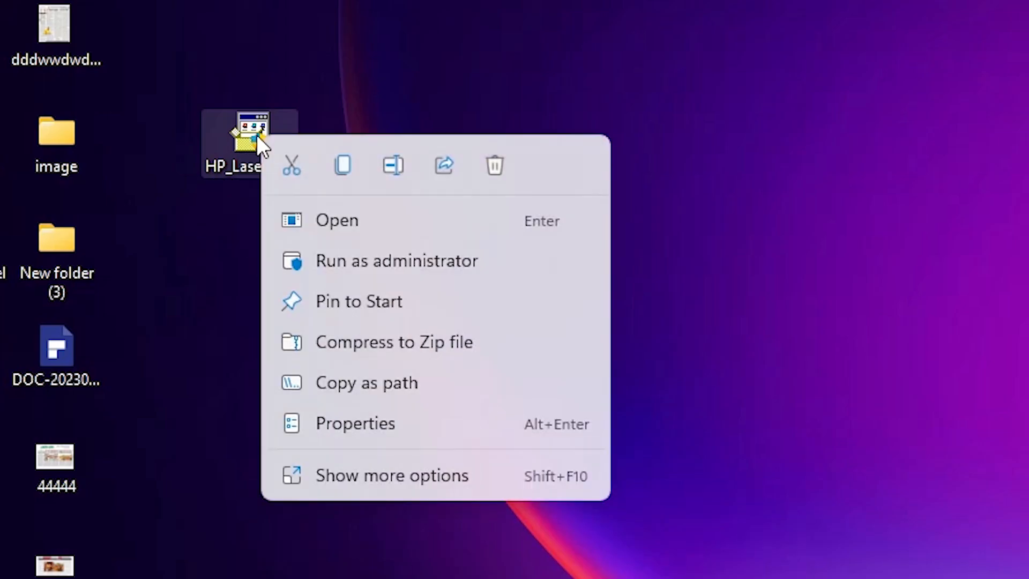
click(427, 475)
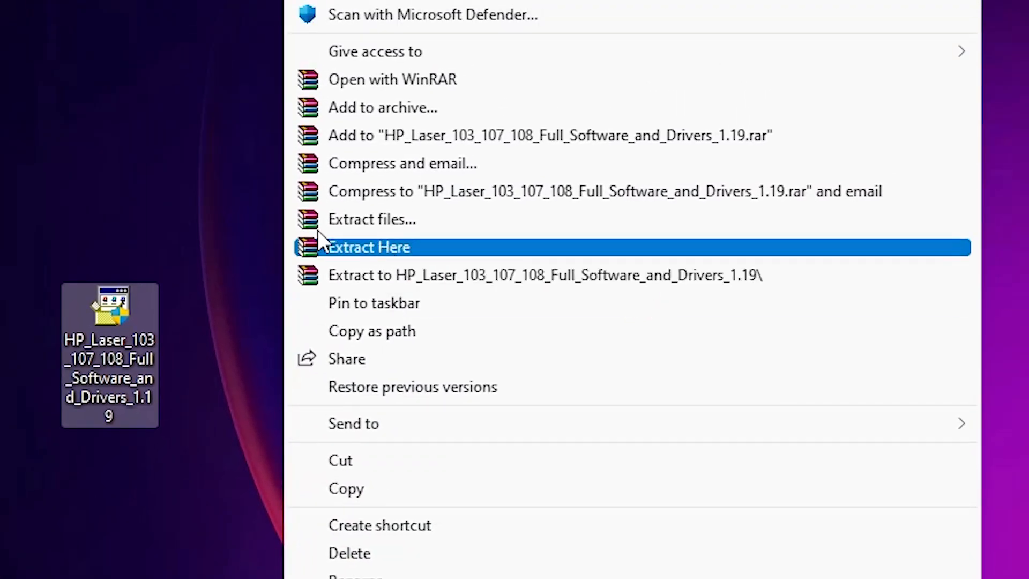
click(392, 221)
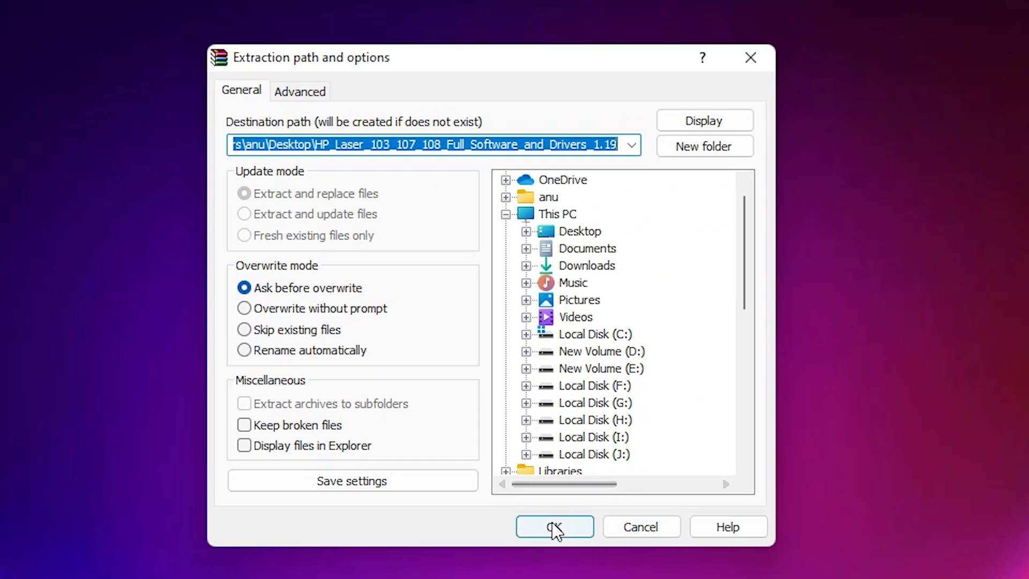
click(894, 548)
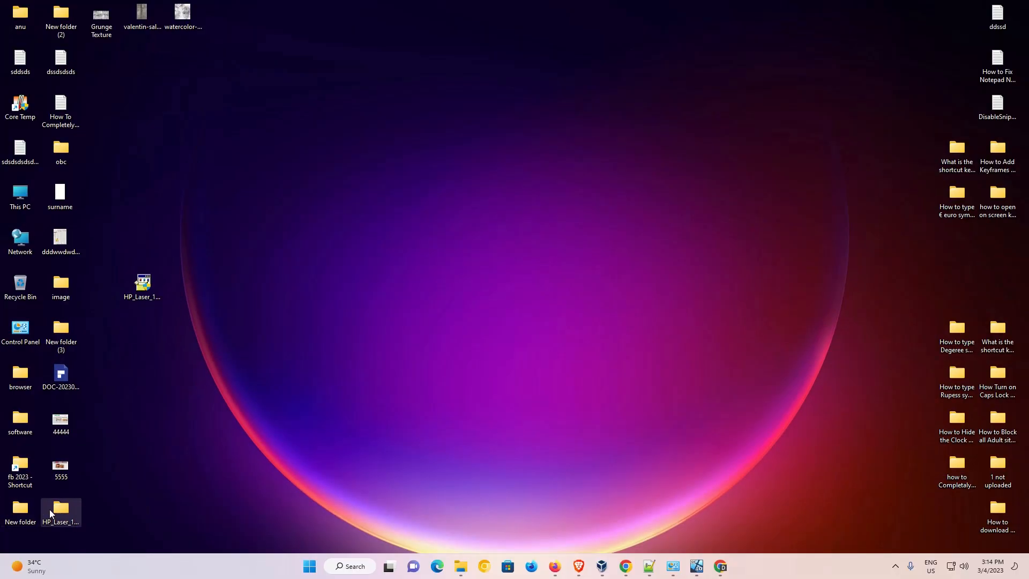
- Place the extracted driver folder below the installer on the desktop and open its Printer\SPL subfolder
drag(54, 513, 128, 329)
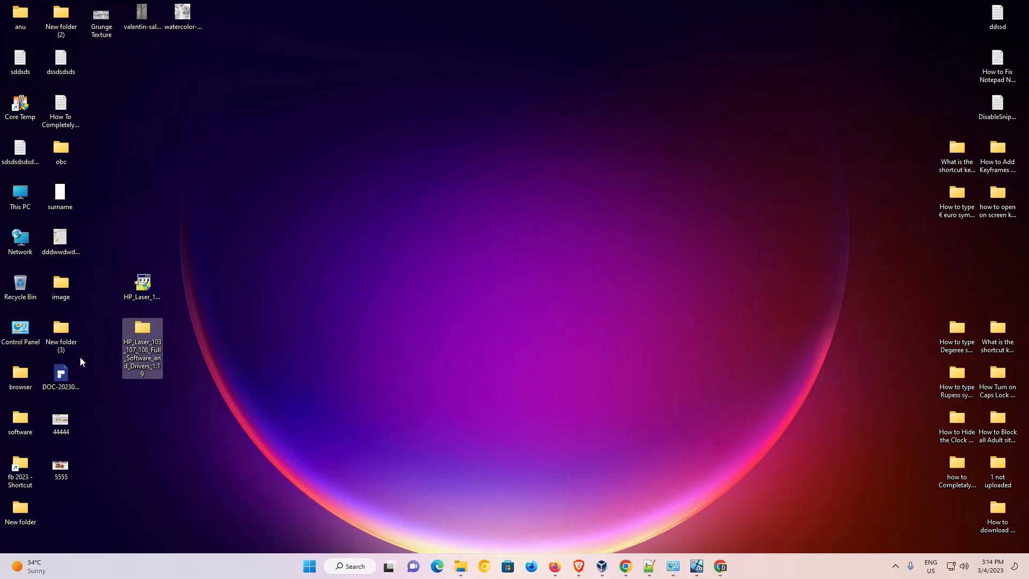
double_click(134, 331)
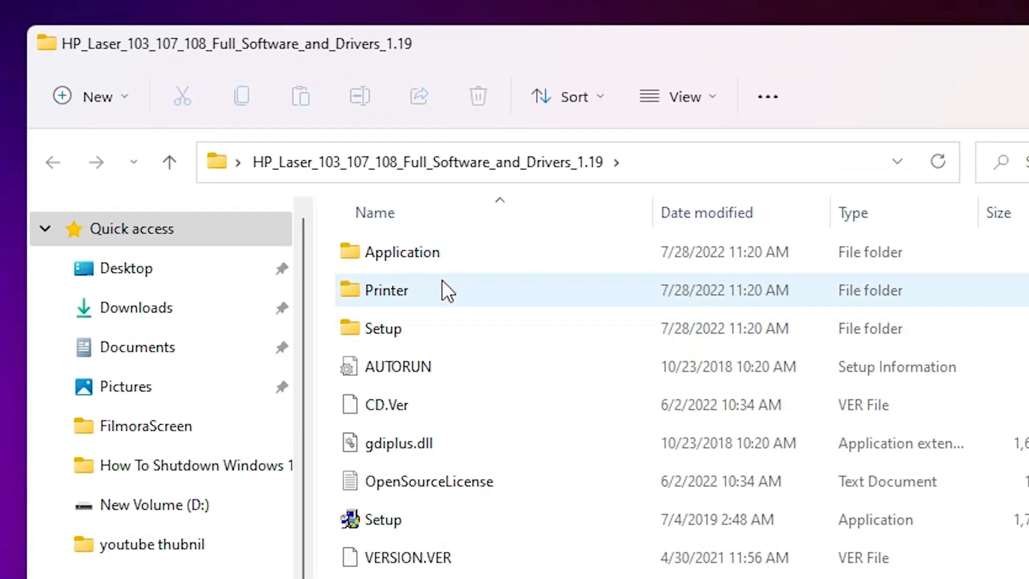
double_click(405, 295)
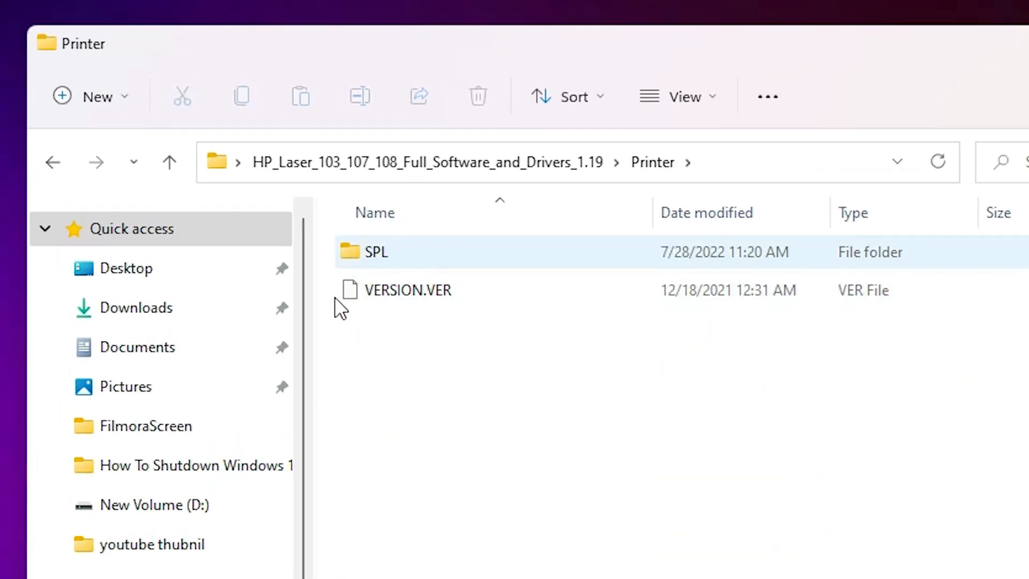
double_click(381, 256)
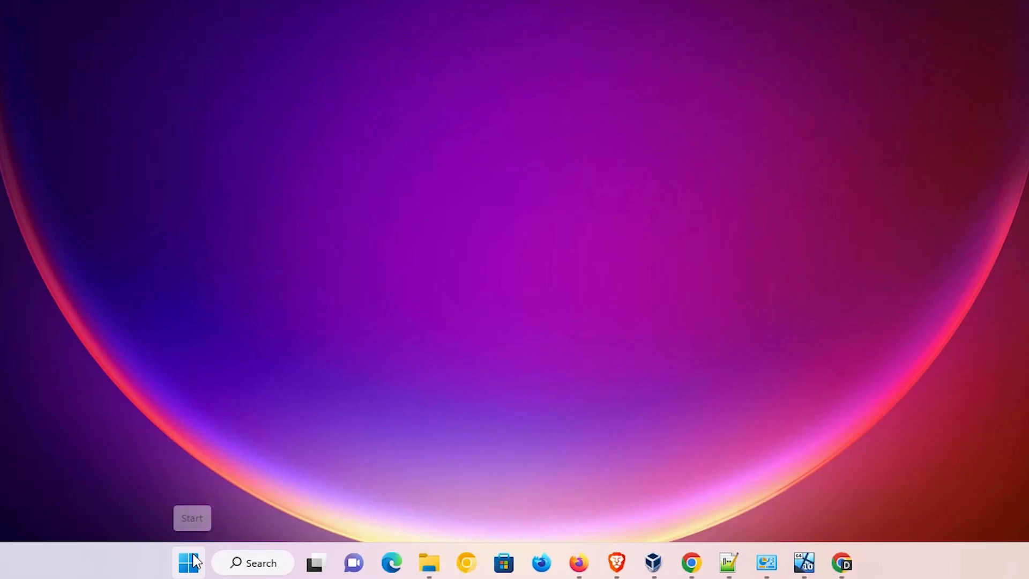
- Find Control Panel by searching for "con" and open Devices and Printers
click(189, 563)
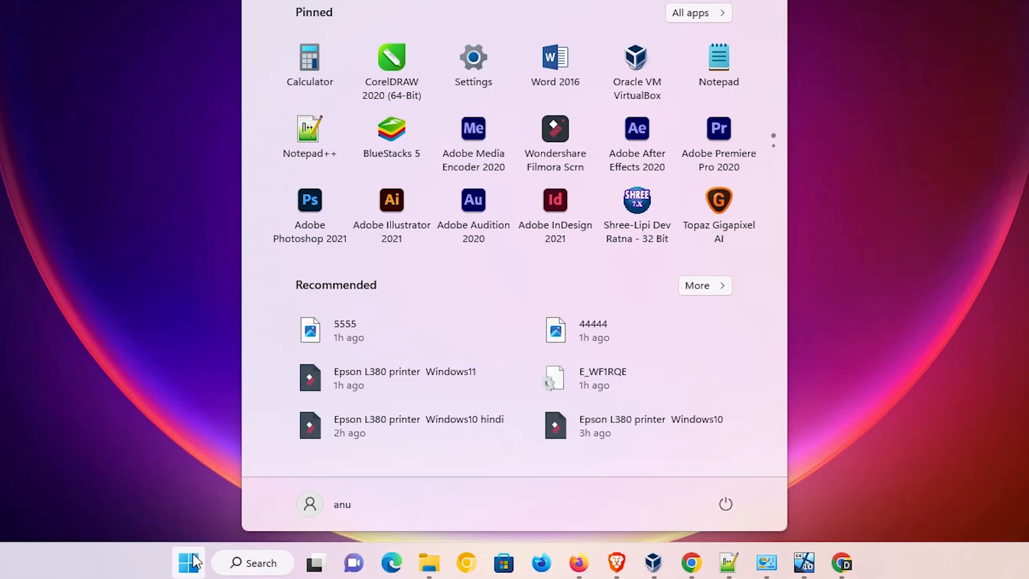
text(con)
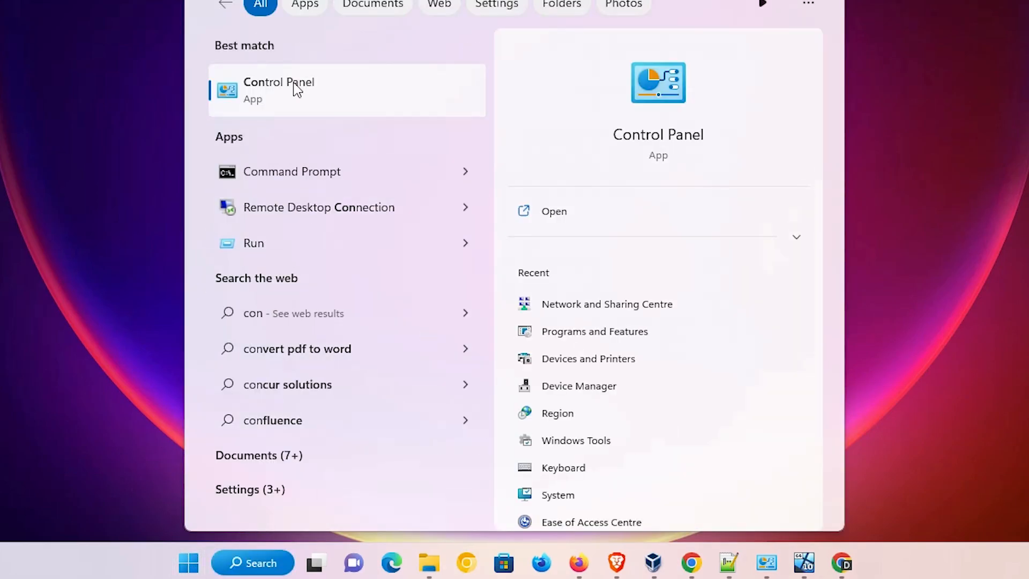
click(294, 86)
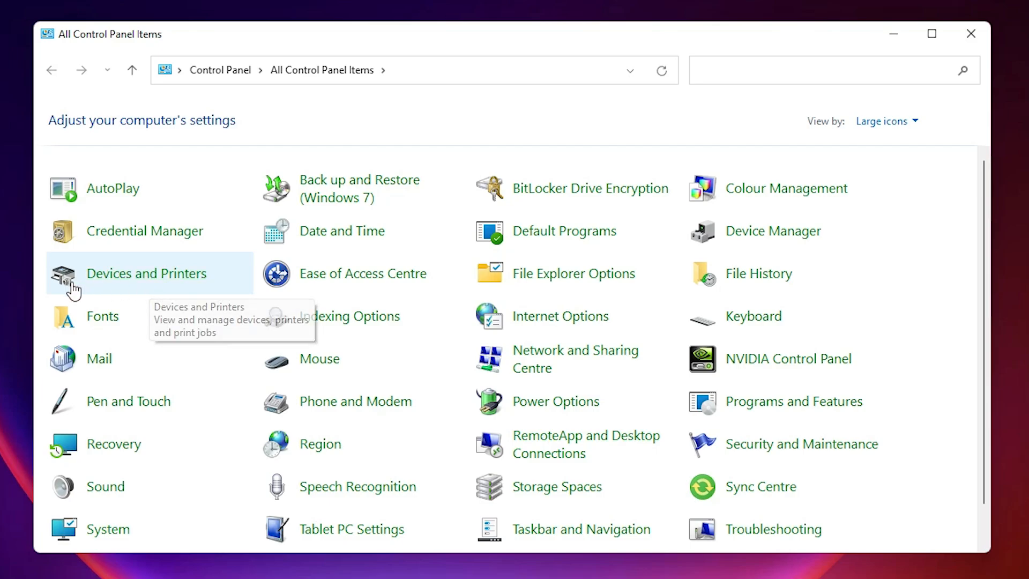
click(168, 285)
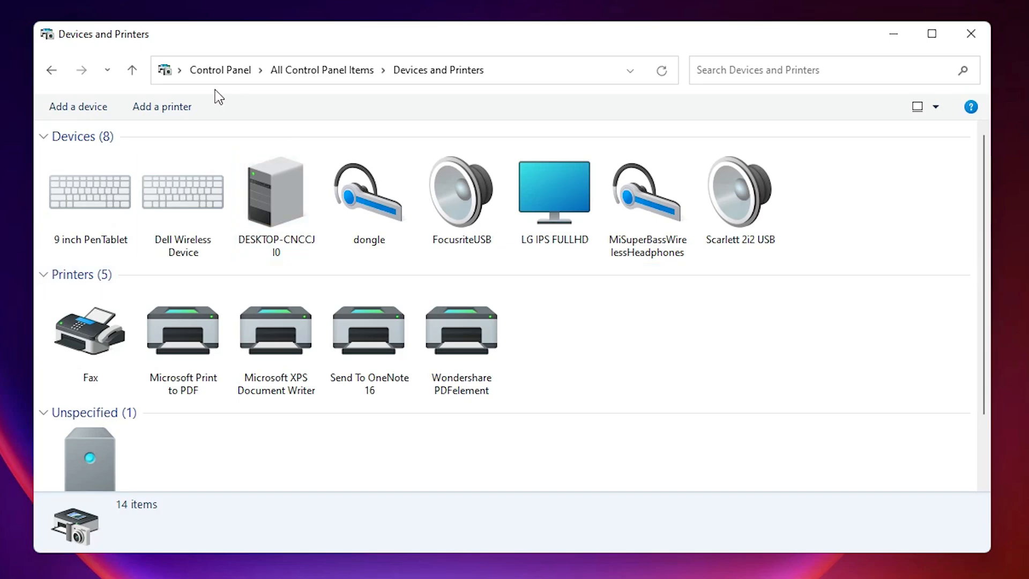
- Start adding an unlisted printer, choosing to add a local or network printer with manual settings
click(170, 109)
click(893, 35)
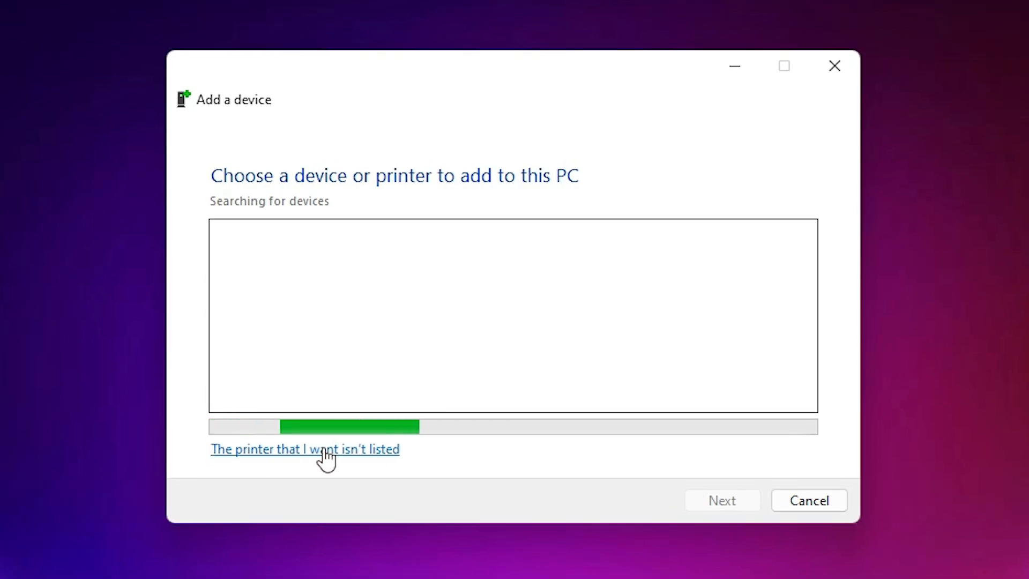
click(379, 459)
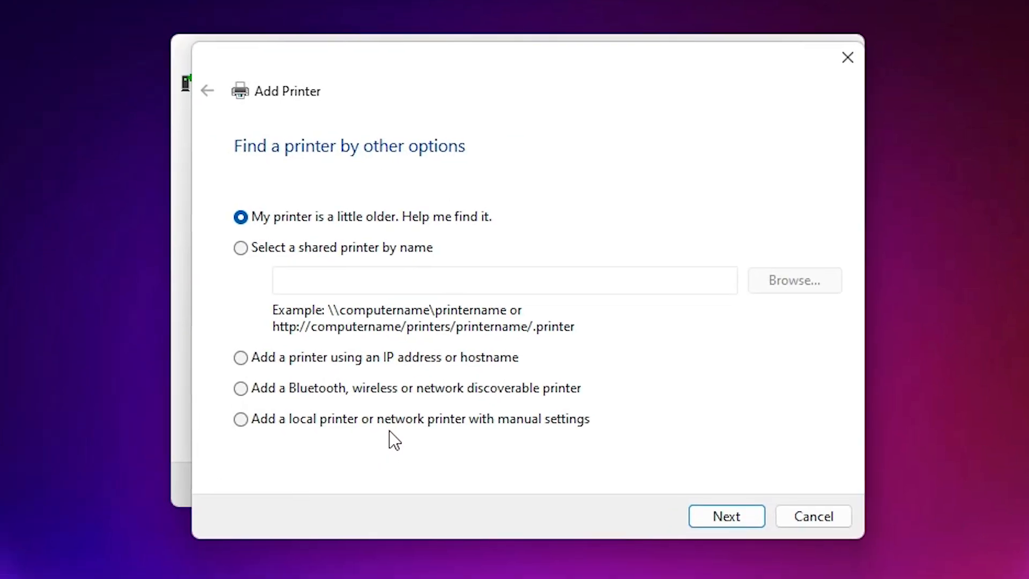
click(350, 422)
click(719, 518)
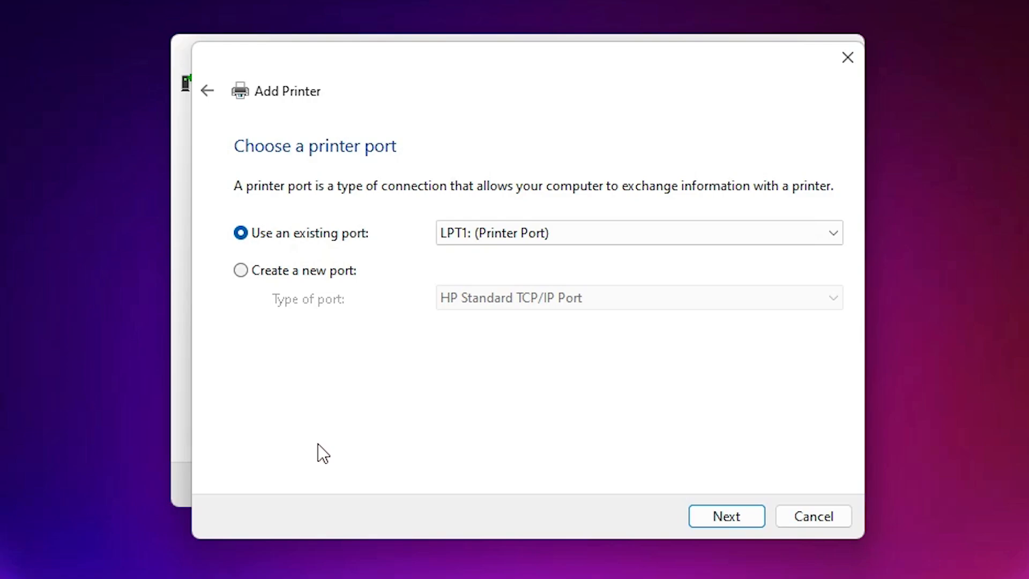
- Use the existing port USB_001 (Local Port) for the new printer and continue to driver selection
click(470, 230)
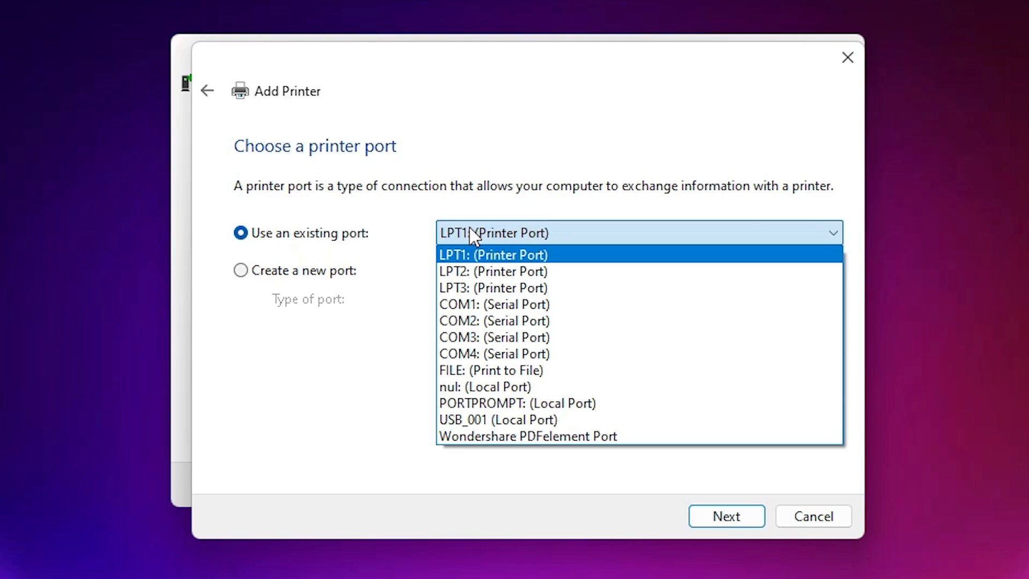
click(510, 421)
click(735, 517)
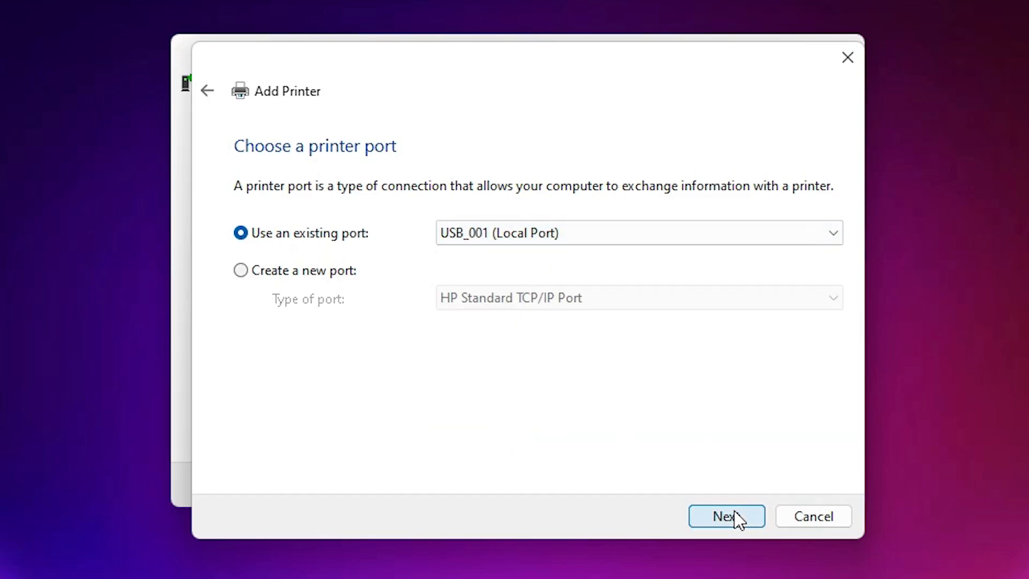
- Choose to install the printer driver from disk and browse to the desktop's HP_Laser_103_107_108 driver folder
click(819, 443)
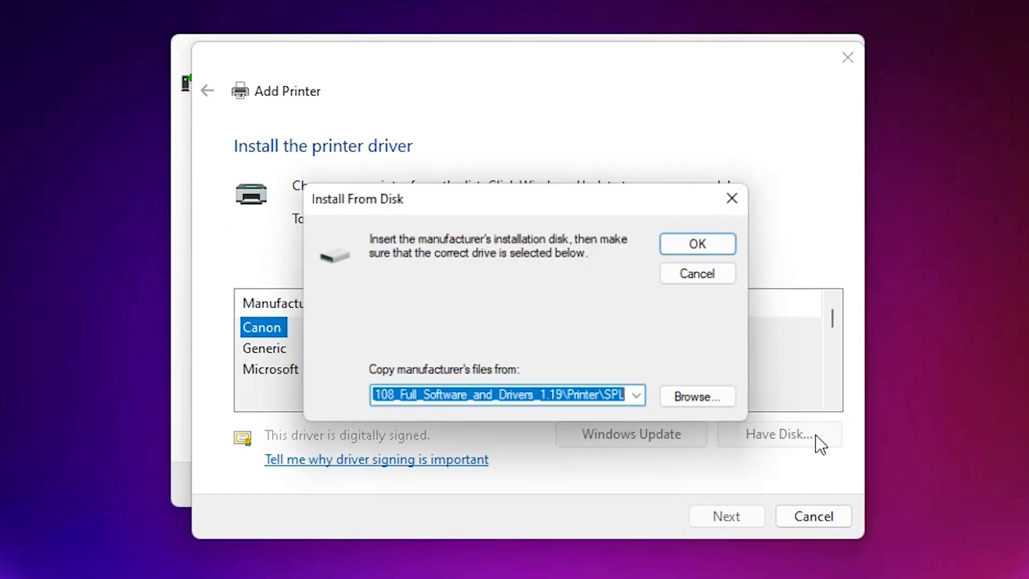
click(708, 402)
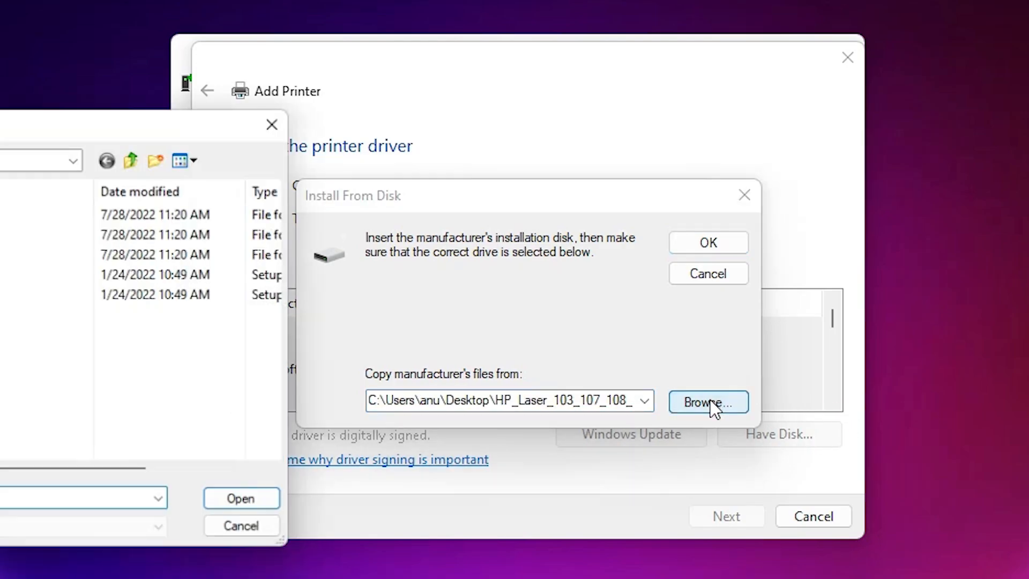
drag(522, 59, 693, 72)
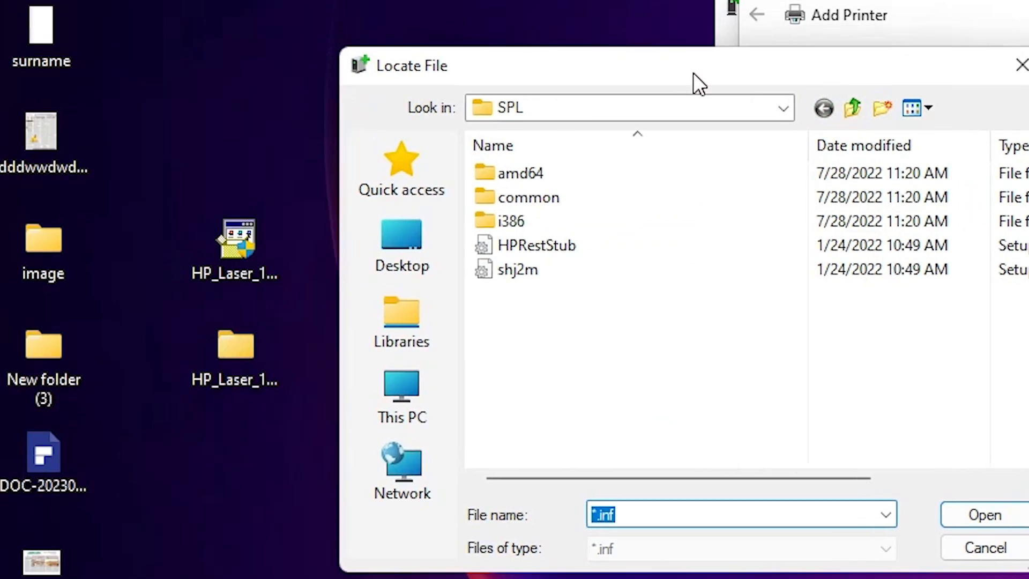
click(780, 110)
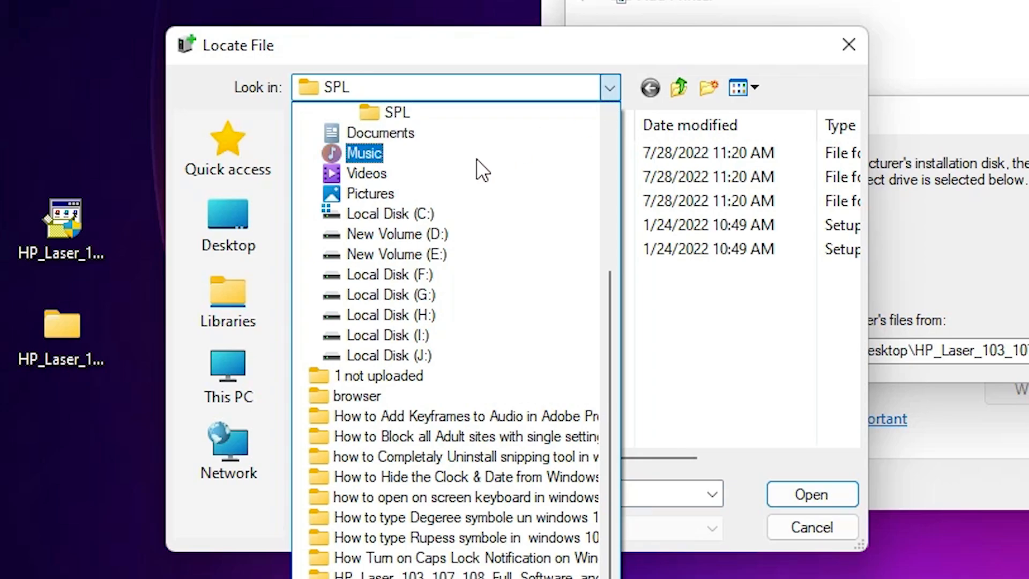
scroll(477, 161, up, 4)
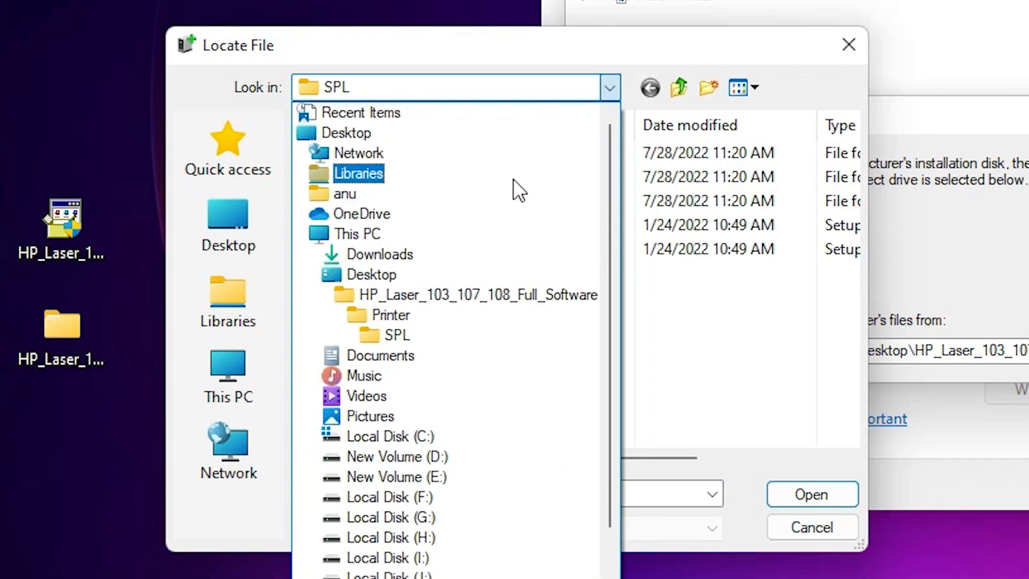
click(360, 132)
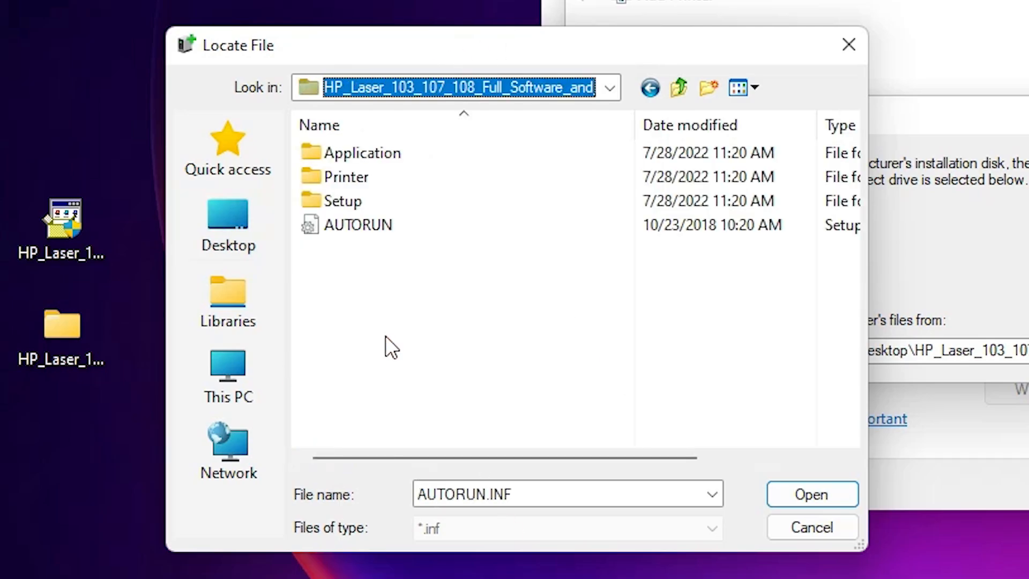
- Return to the Desktop location and browse through the extracted HP_Laser_103_107_108 folder into Printer\SPL
click(610, 88)
scroll(402, 172, up, 3)
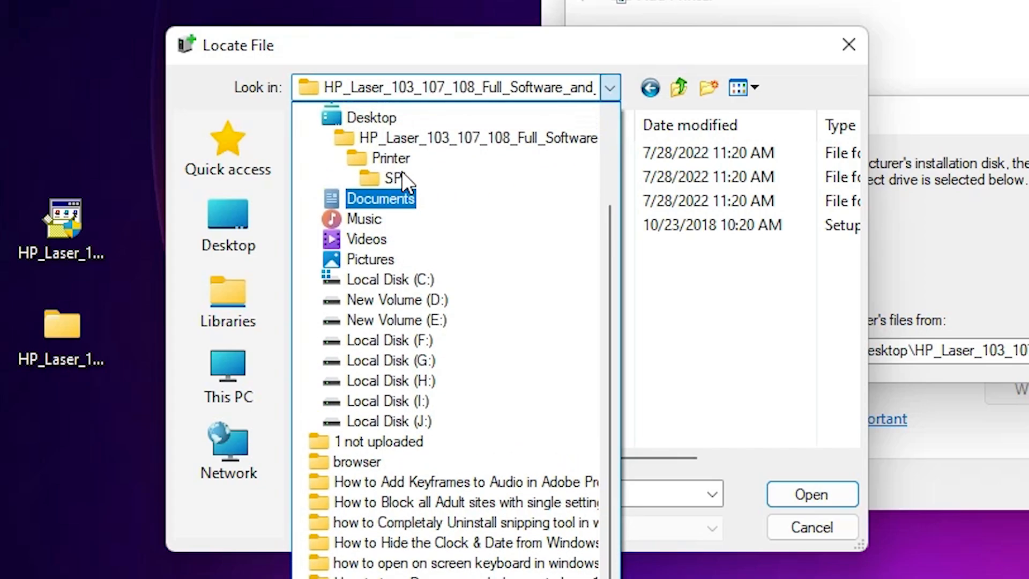
click(360, 274)
click(414, 387)
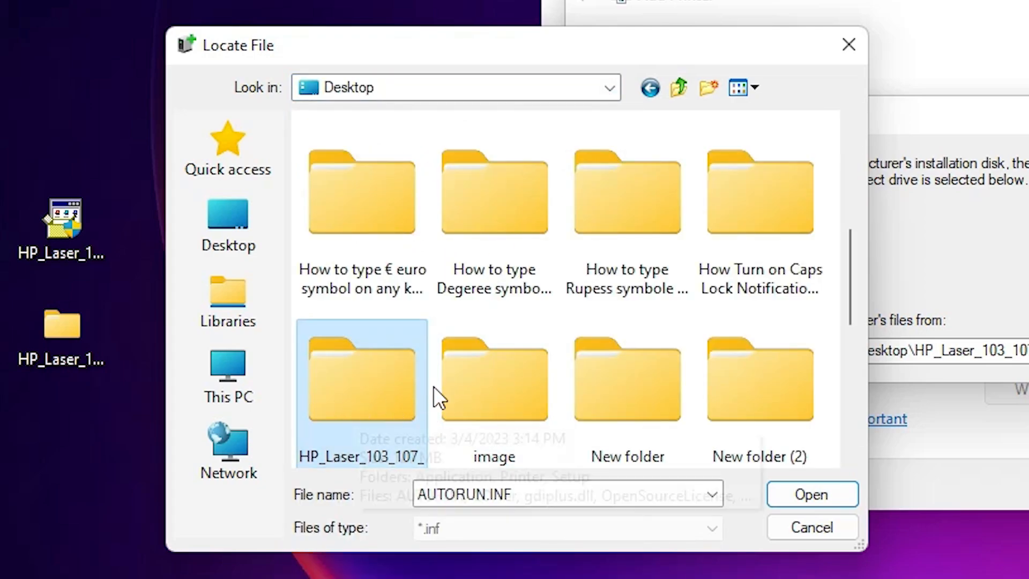
double_click(392, 385)
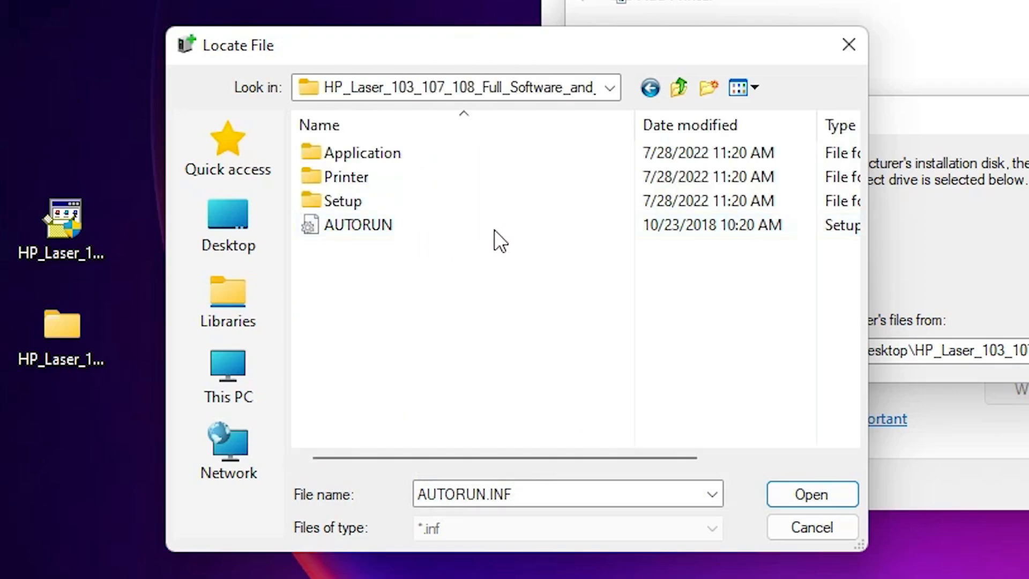
double_click(390, 179)
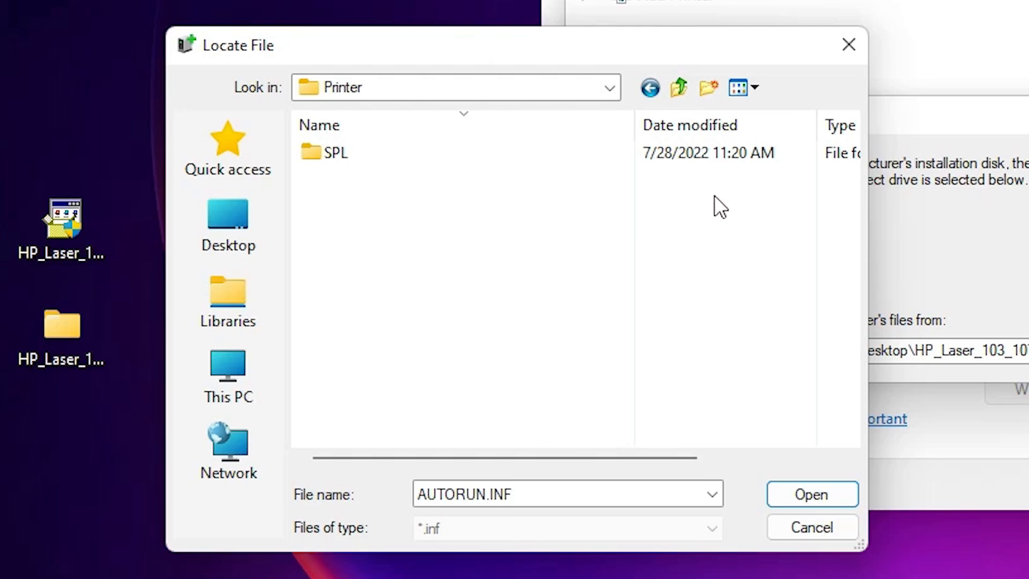
double_click(370, 156)
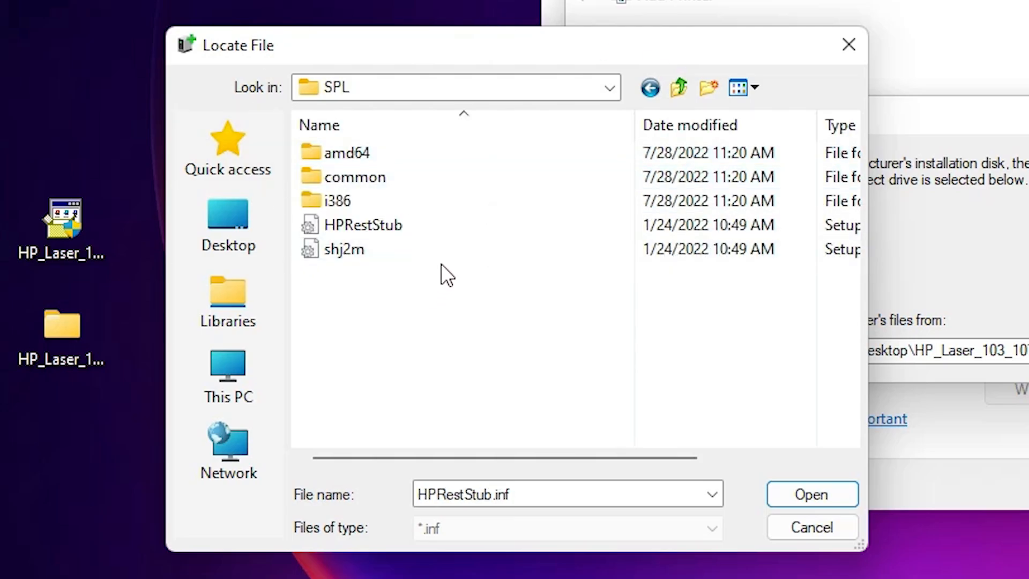
- Load the HPRestStub setup file from the SPL folder and select the HP Laser 103 107 108 driver for the printer
click(394, 227)
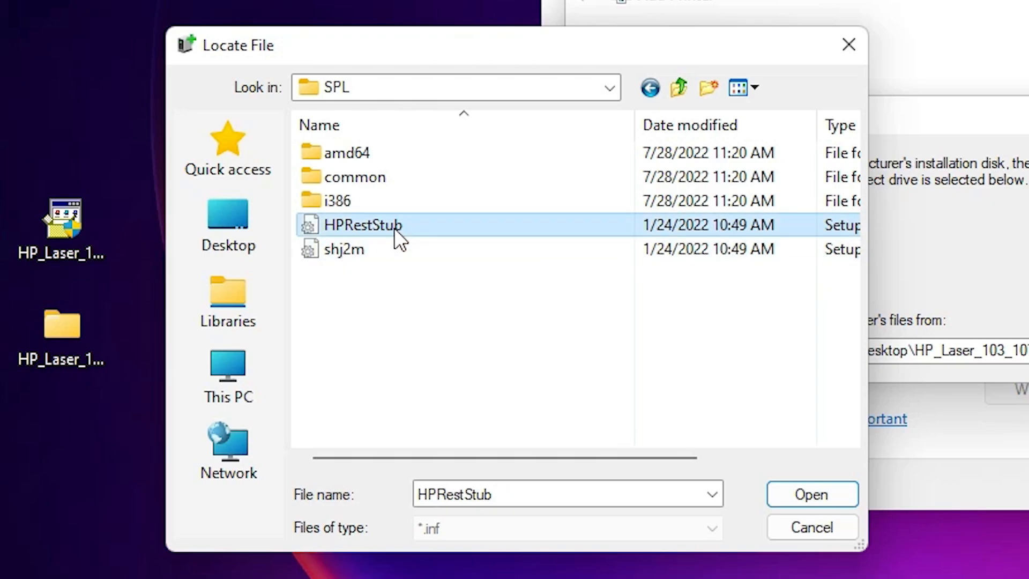
click(364, 247)
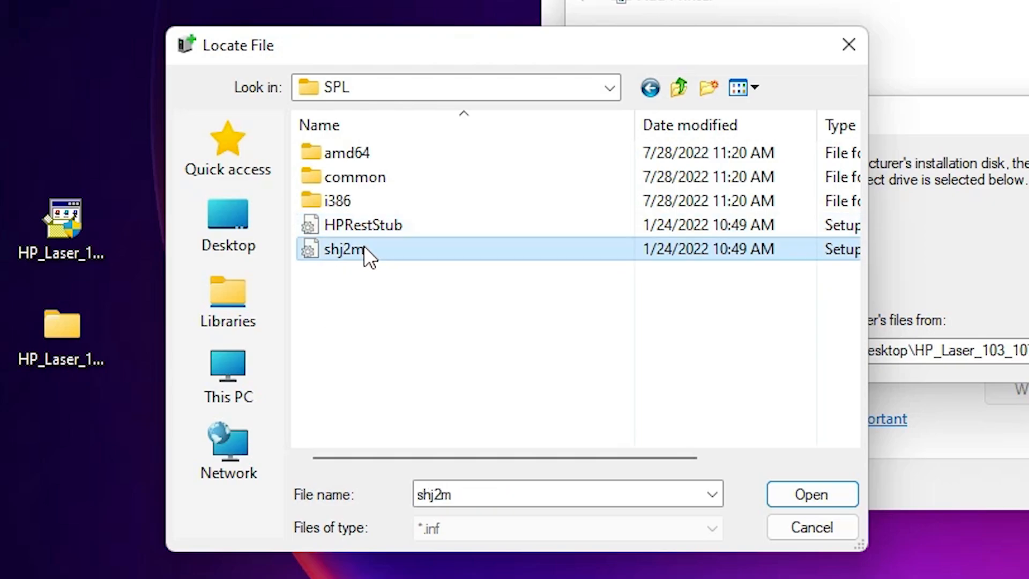
click(394, 224)
click(788, 490)
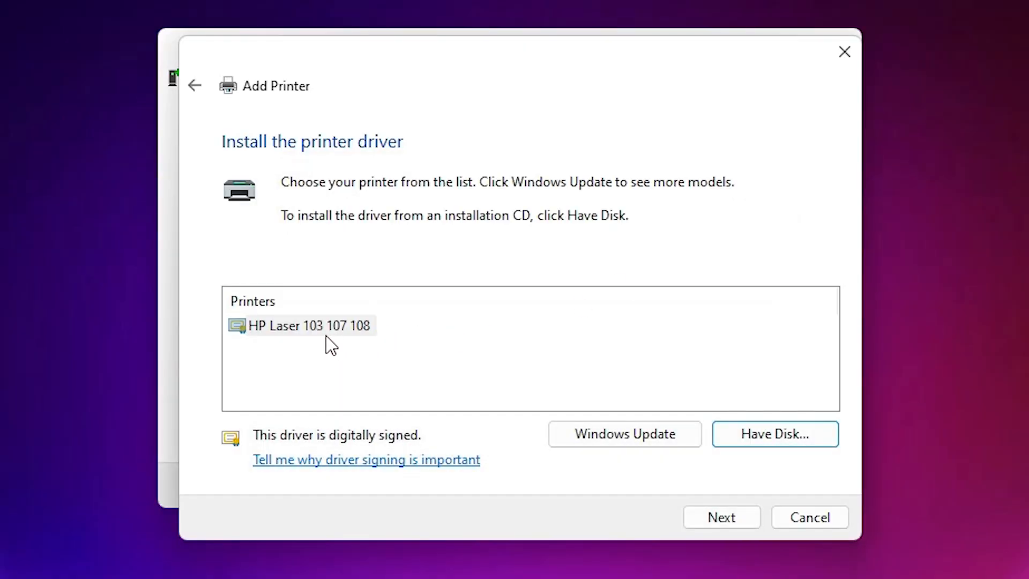
click(326, 333)
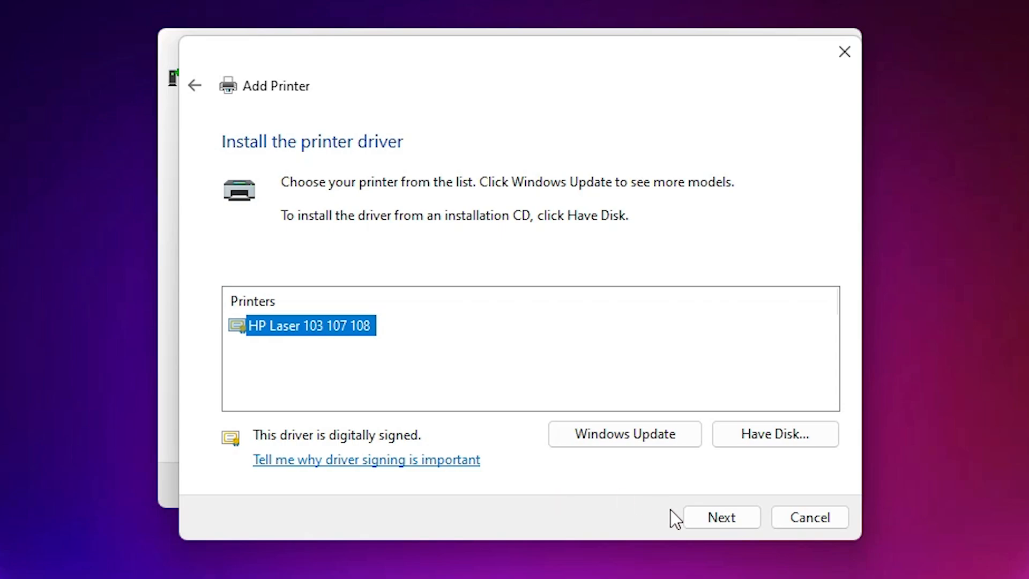
click(748, 528)
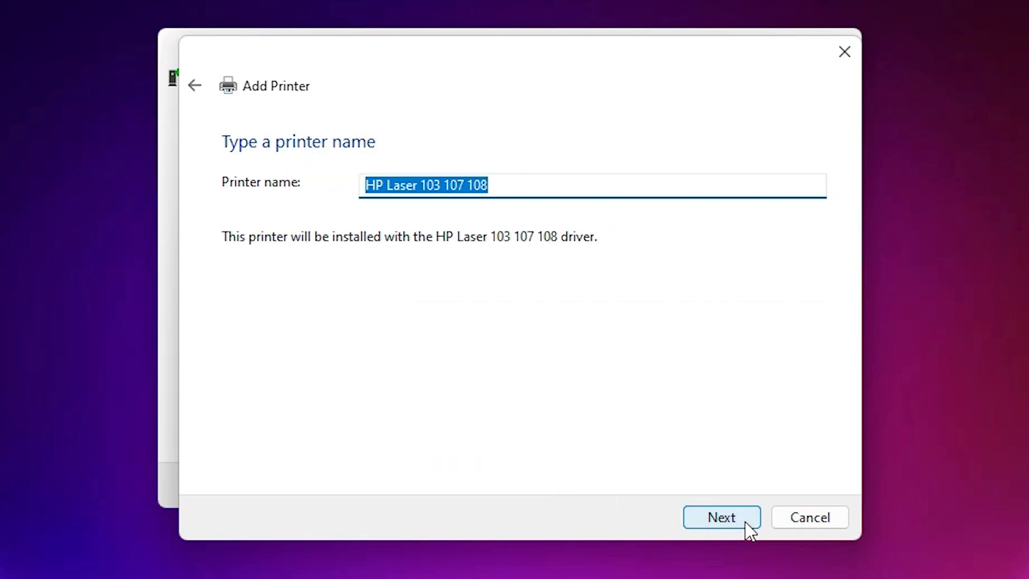
- Name the printer "HP Laser 103 a" and install it
drag(523, 193, 445, 186)
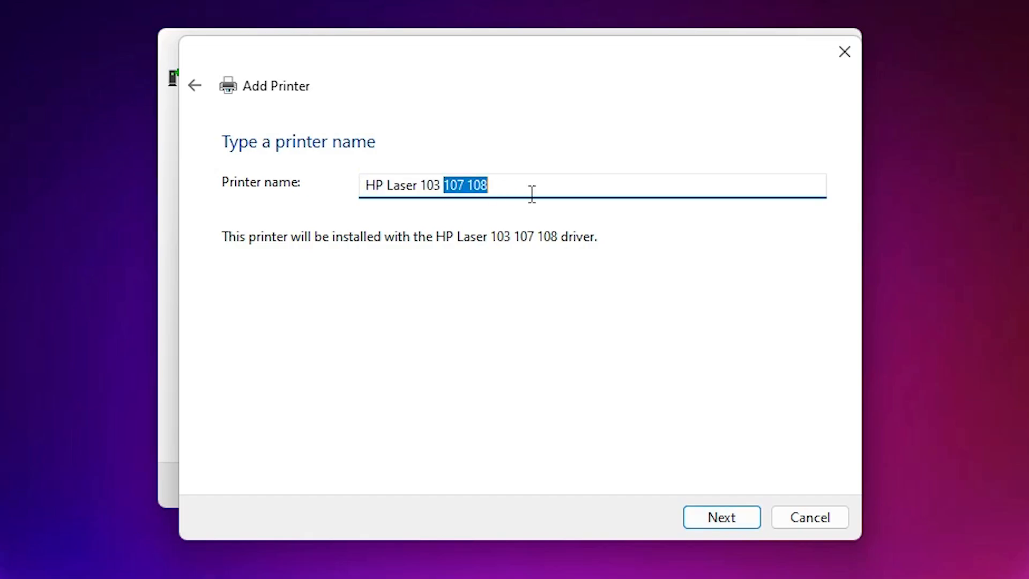
key(BackSpace)
text(1)
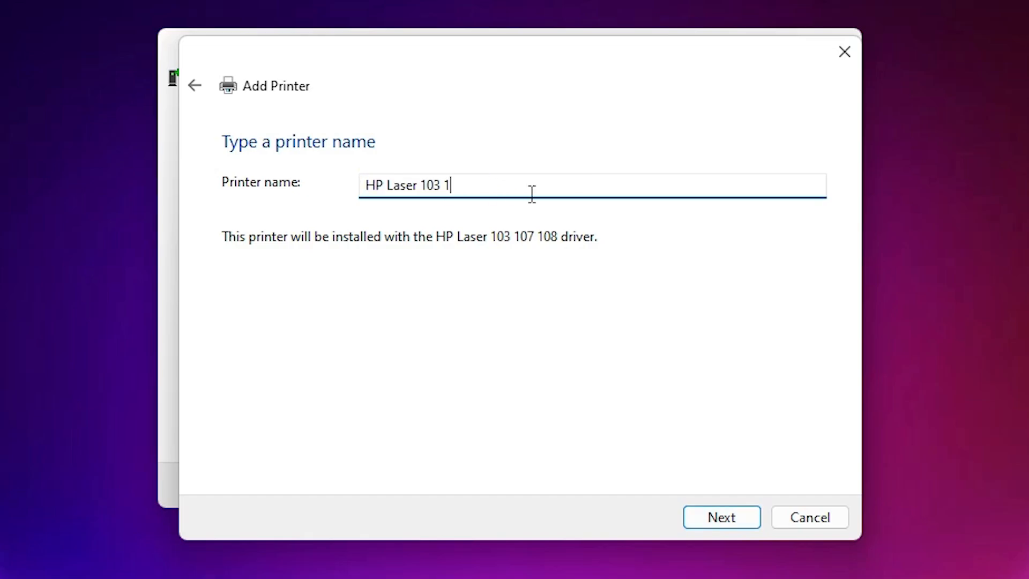
key(BackSpace)
text(a)
click(720, 512)
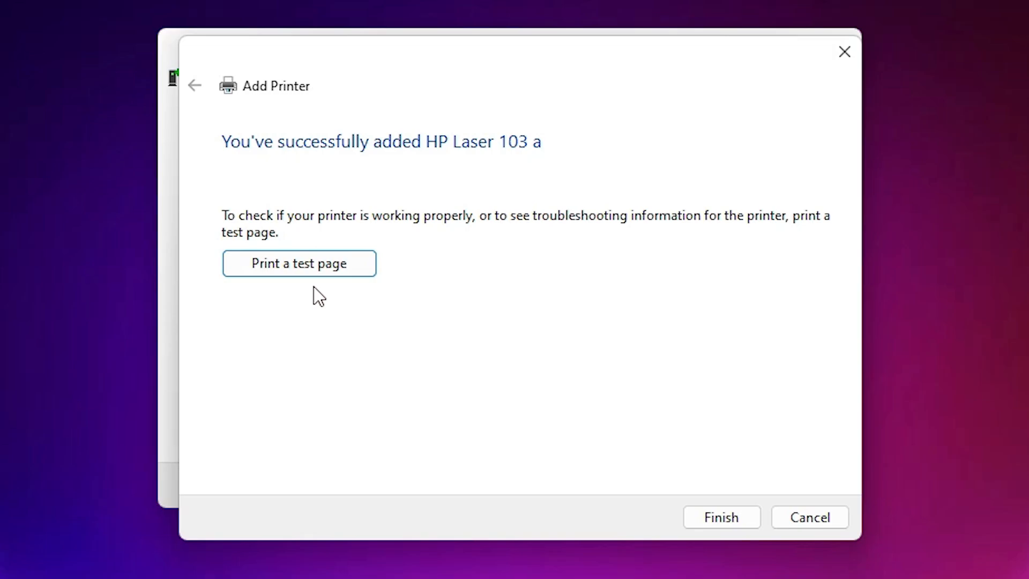
- Finish adding the printer without a test page and bring up the Devices and Printers window
click(689, 515)
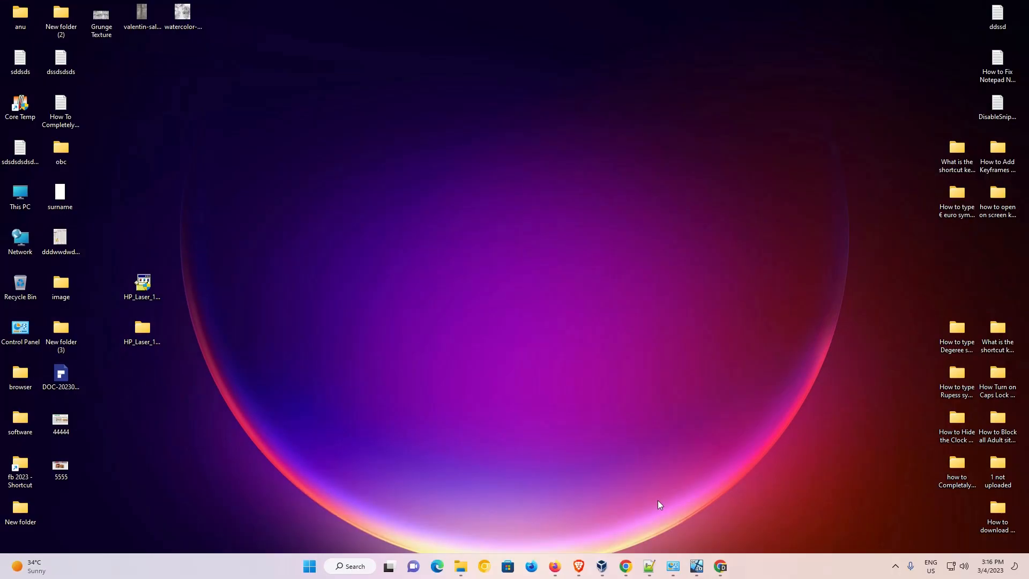
mouse_move(671, 566)
click(788, 513)
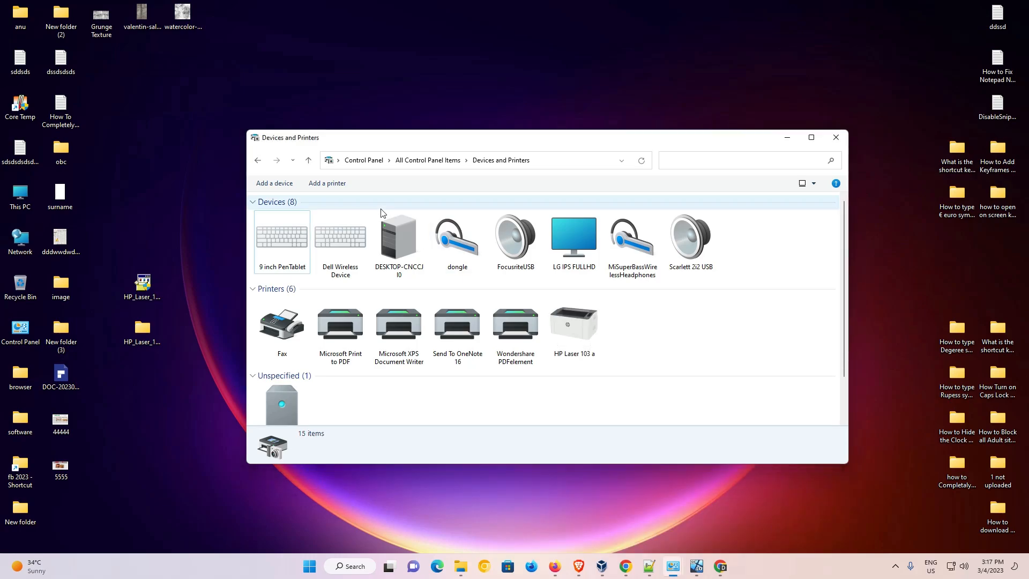